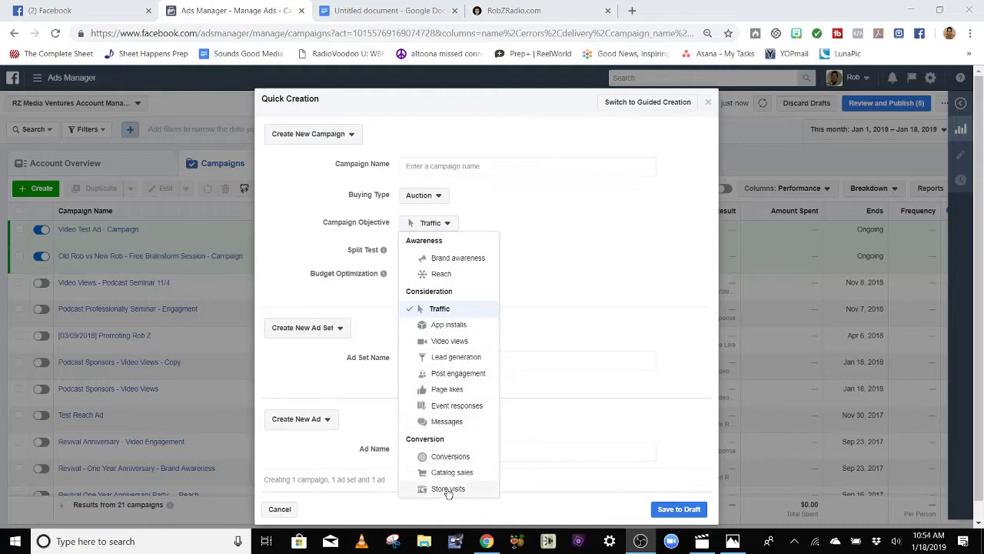
Choose the Video views objective, name the campaign 'Video Test Ad - Campaign', and reuse that name for ad set and ad
click(449, 342)
click(473, 170)
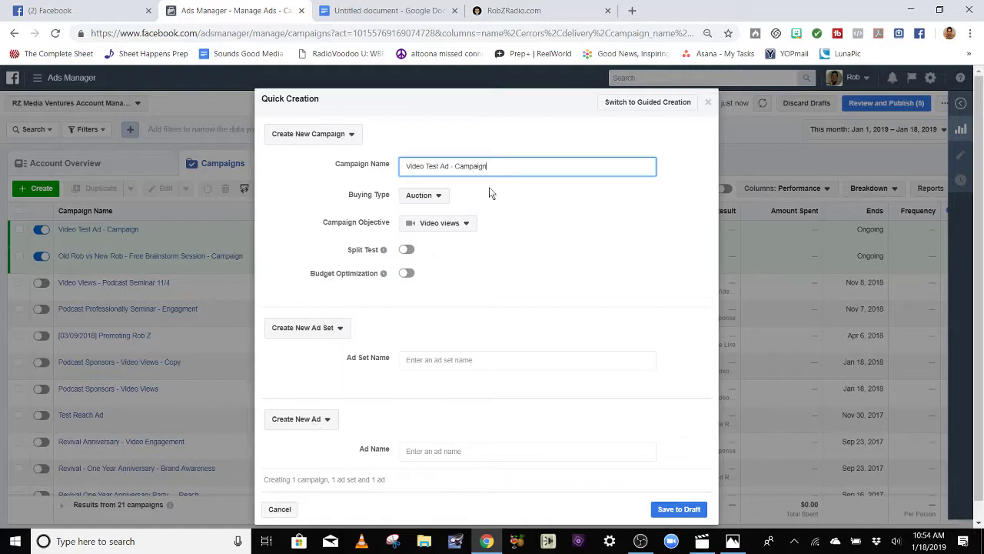
drag(504, 164, 364, 172)
key(ctrl+c)
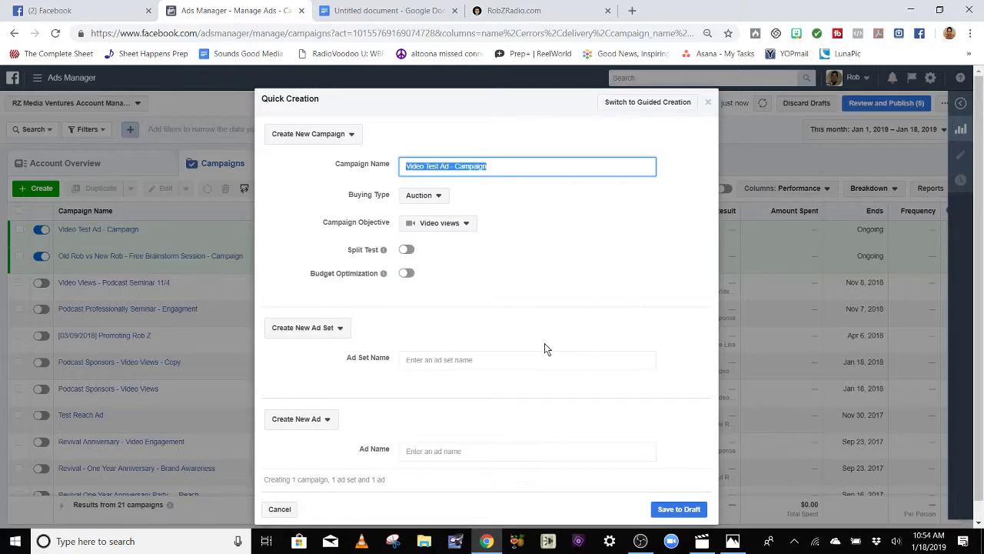
click(471, 360)
key(ctrl+v)
click(466, 452)
key(ctrl+v)
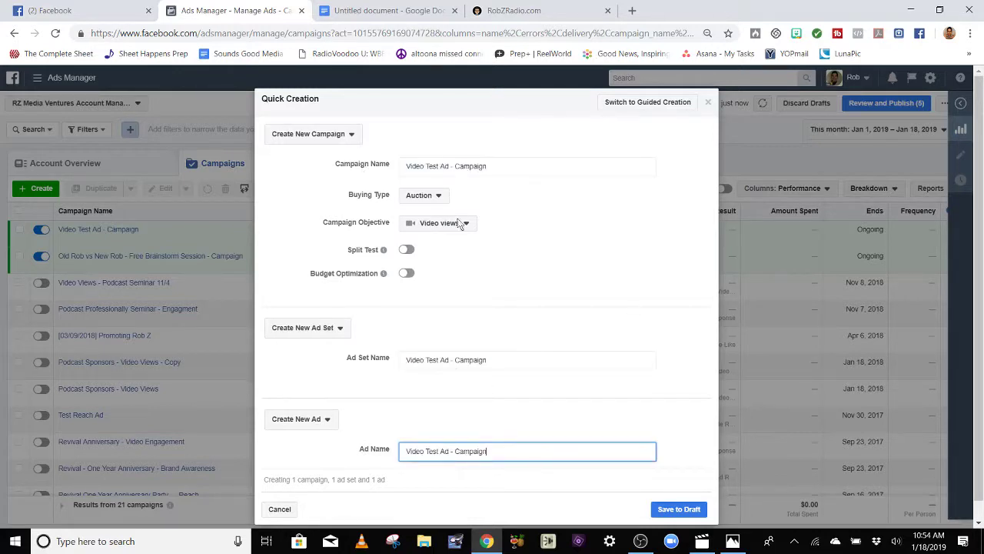
Change the name endings to 'Video Test Ad - Ad Set' and 'Video Test Ad - Ad'
drag(505, 364, 460, 364)
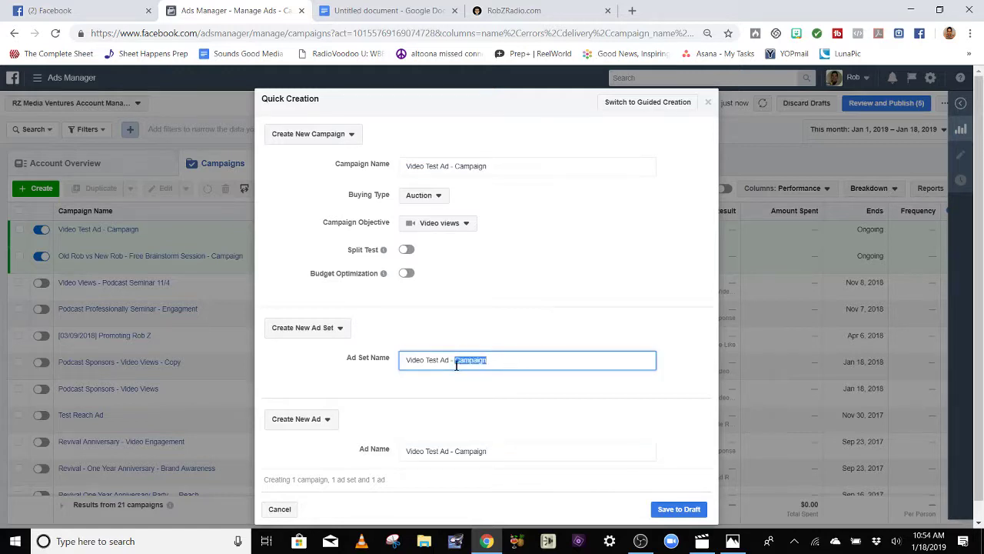
text(Ad)
drag(500, 451, 466, 457)
click(456, 460)
click(498, 454)
key(BackSpace)
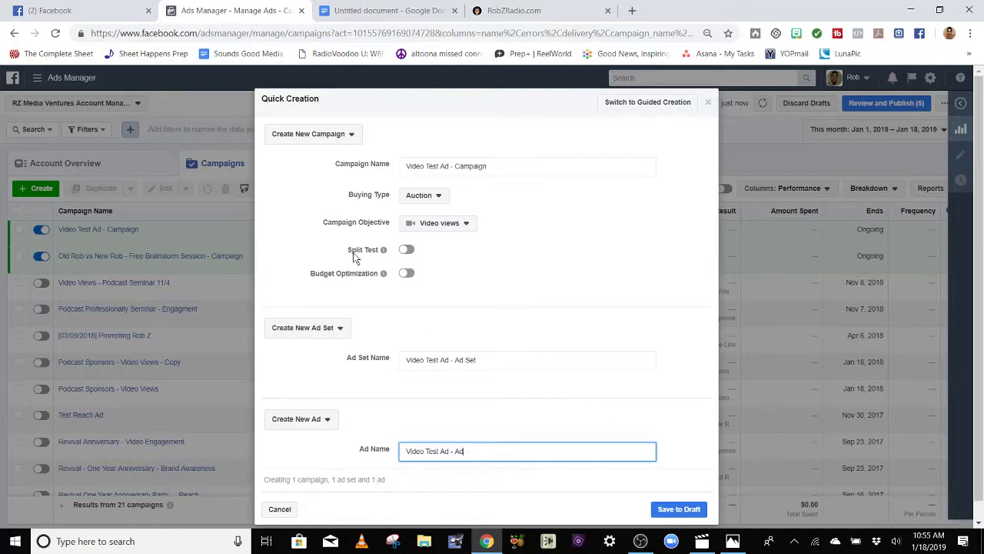
Save the Video Test Ad campaign as a draft, choose Set a Limit, and open Video Test Ad - Ad Set for editing
click(682, 510)
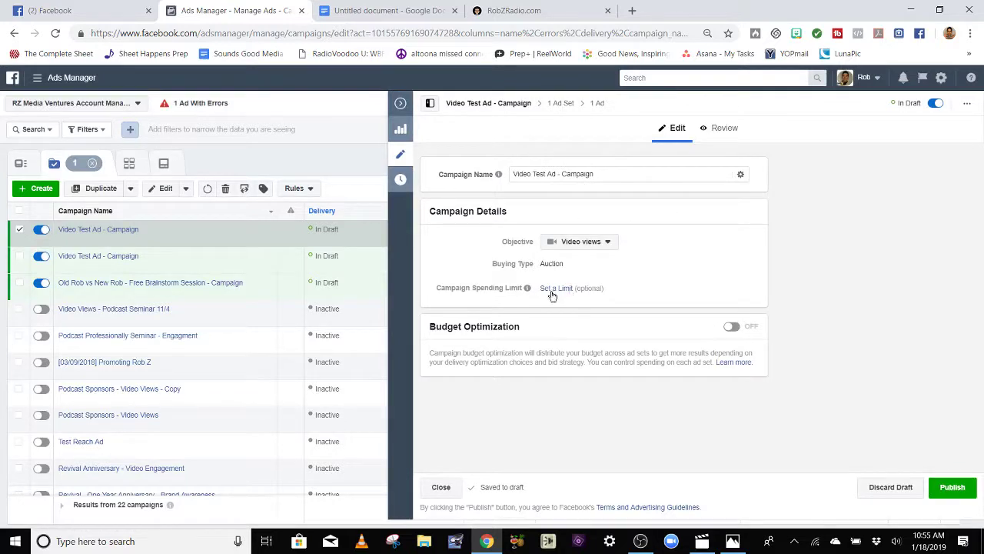
click(553, 290)
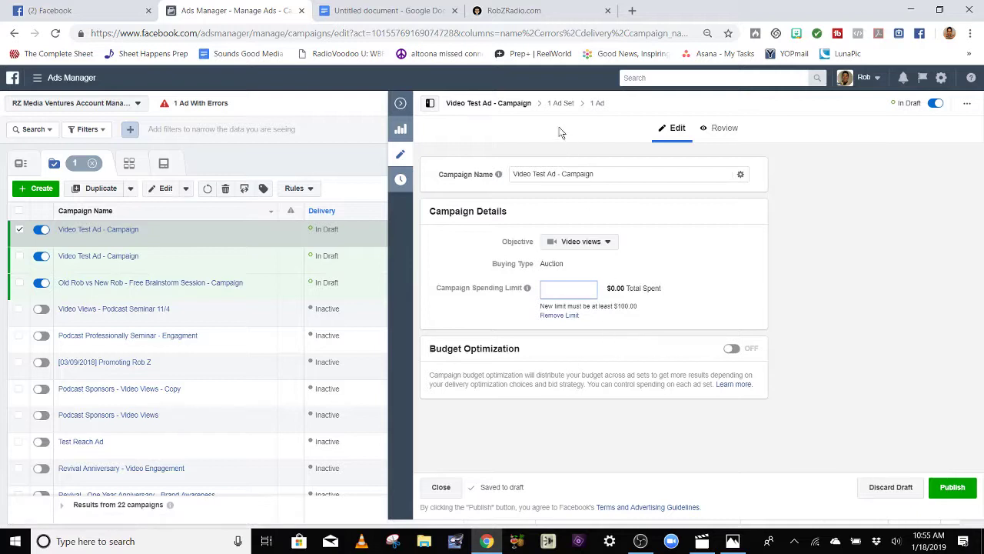
click(560, 103)
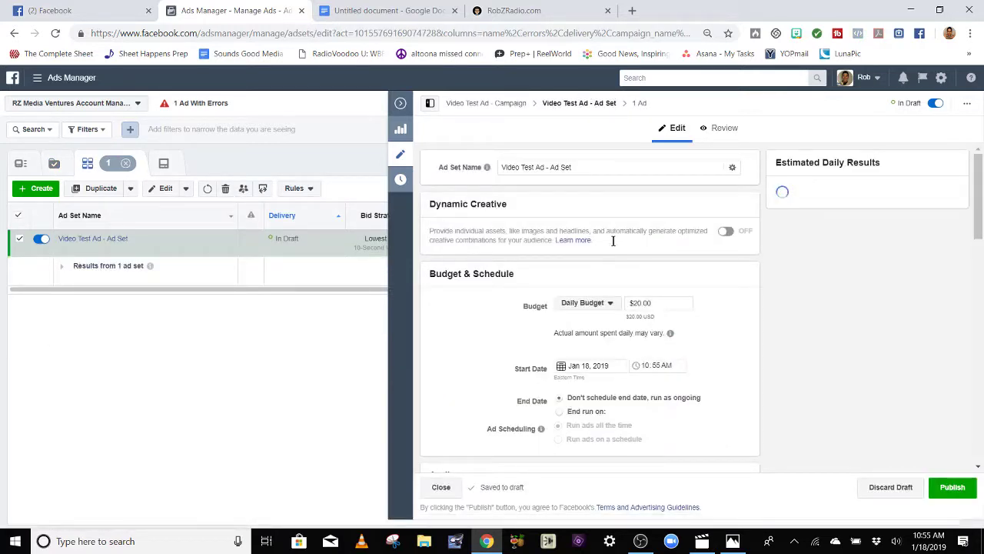
Set the ad set's daily budget to $5.00
click(667, 303)
text(5)
key(Tab)
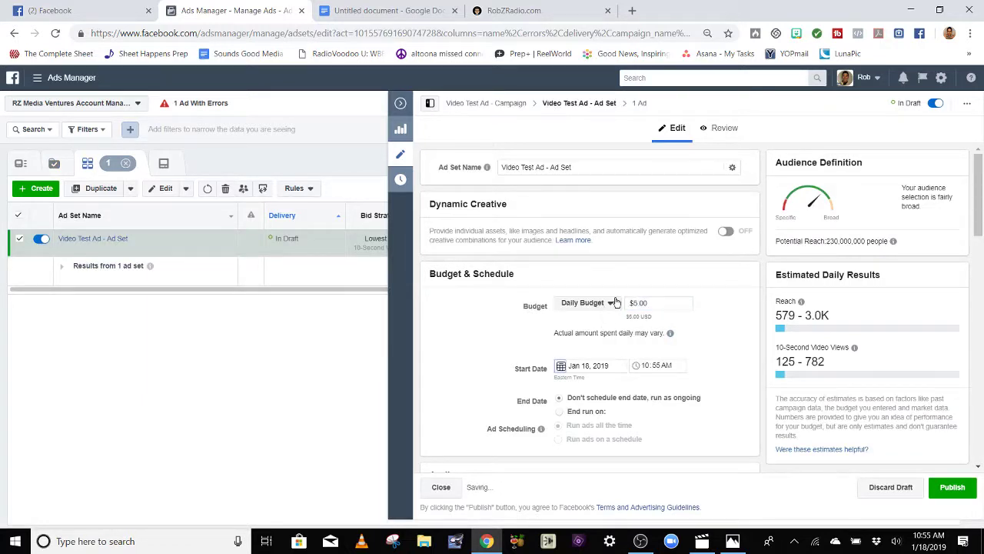
Set the ad set to stop running on January 21, 2019
scroll(631, 305, down, 1)
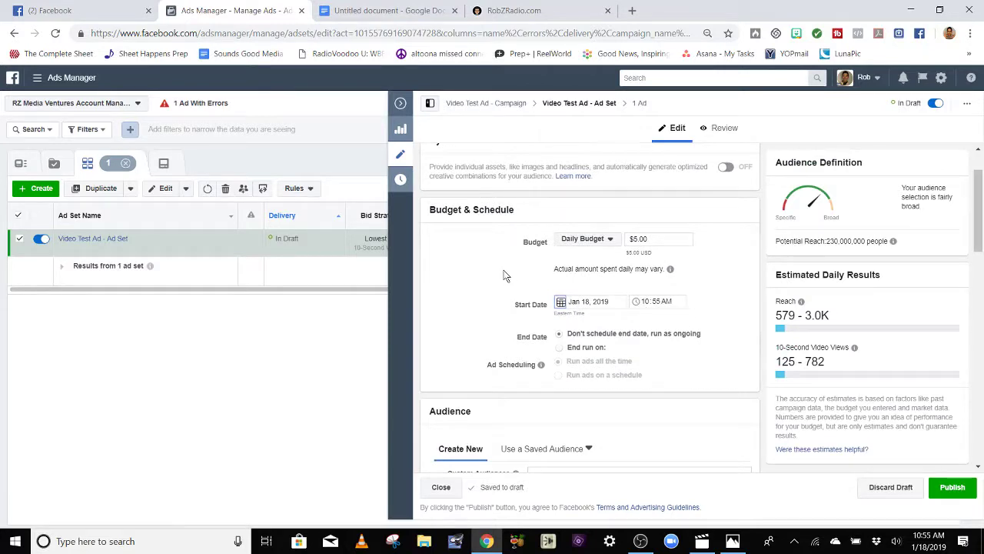
scroll(504, 276, down, 1)
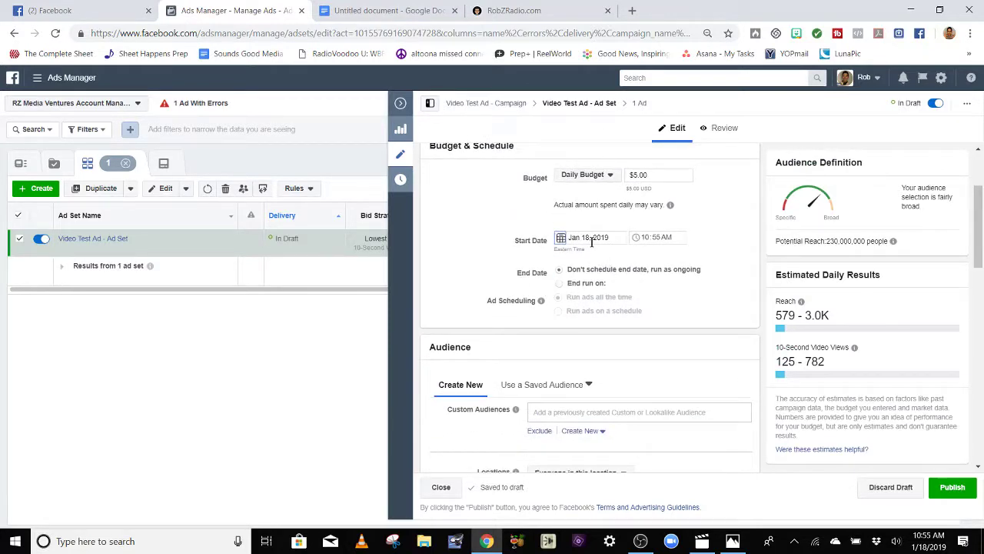
drag(712, 269, 559, 263)
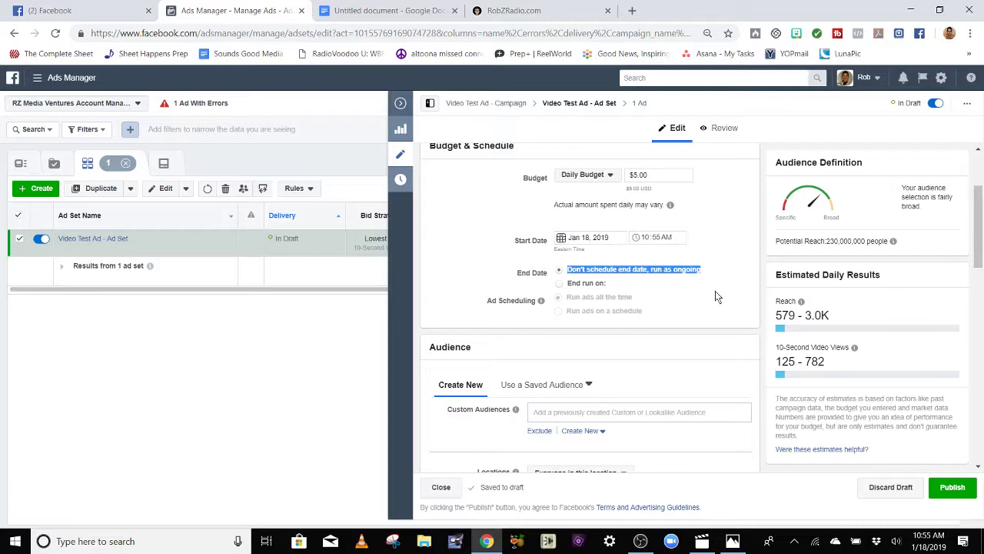
click(594, 284)
click(599, 297)
click(587, 396)
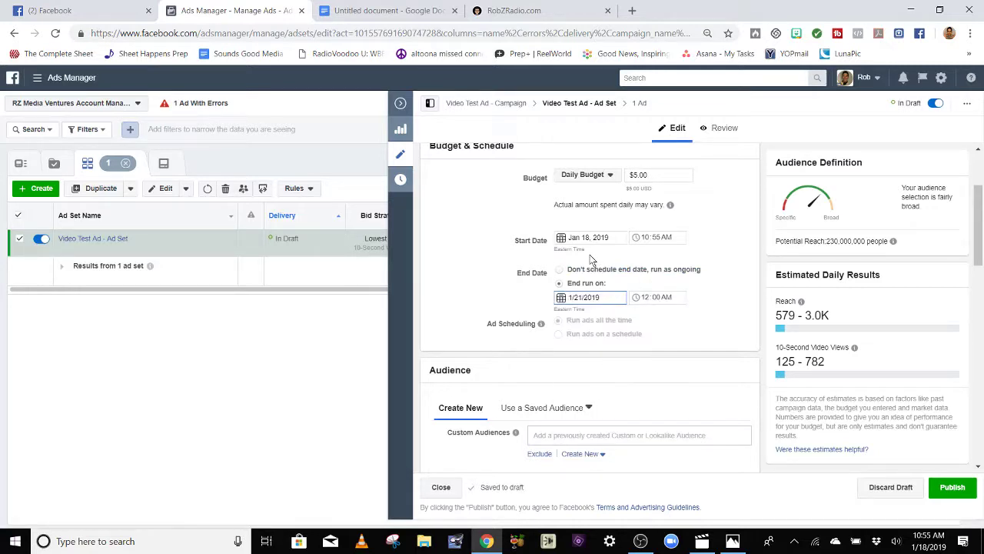
mouse_move(669, 204)
scroll(682, 326, down, 2)
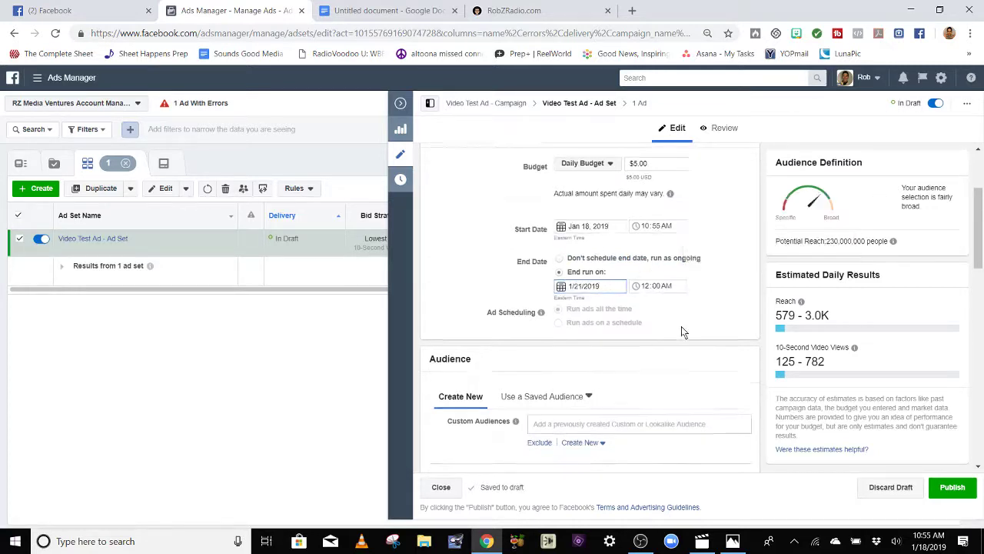
scroll(488, 259, down, 2)
Replace United States with State College, Pennsylvania as the target location
drag(448, 176, 519, 181)
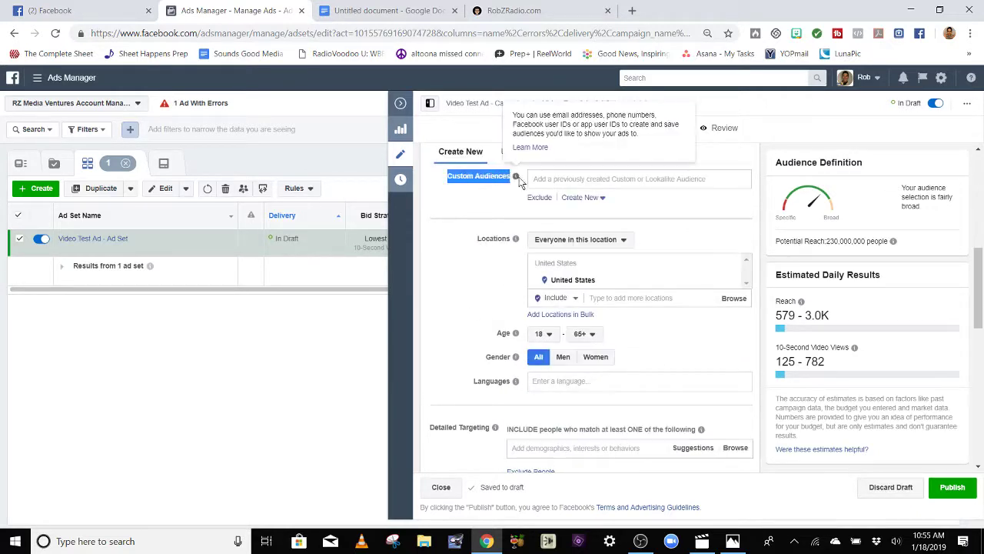
click(478, 210)
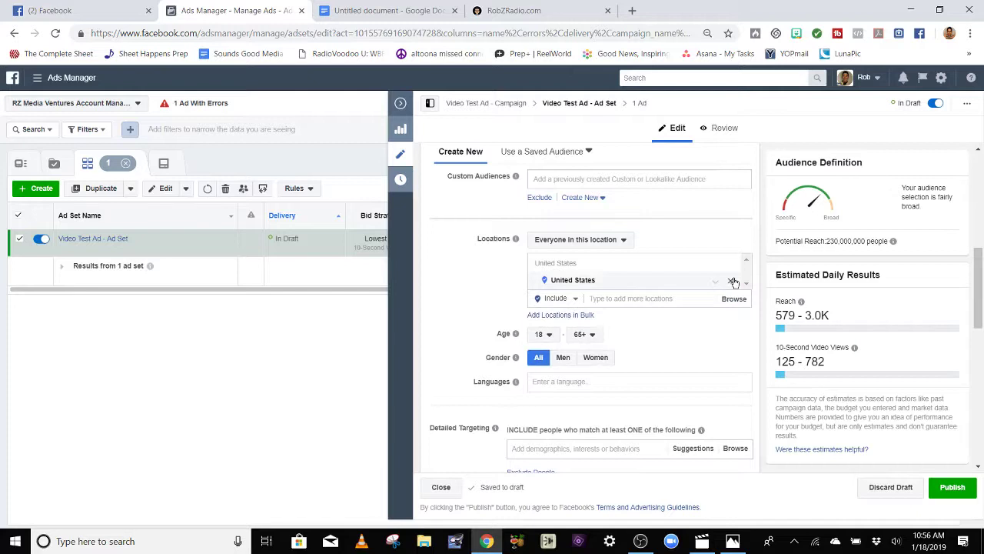
click(731, 280)
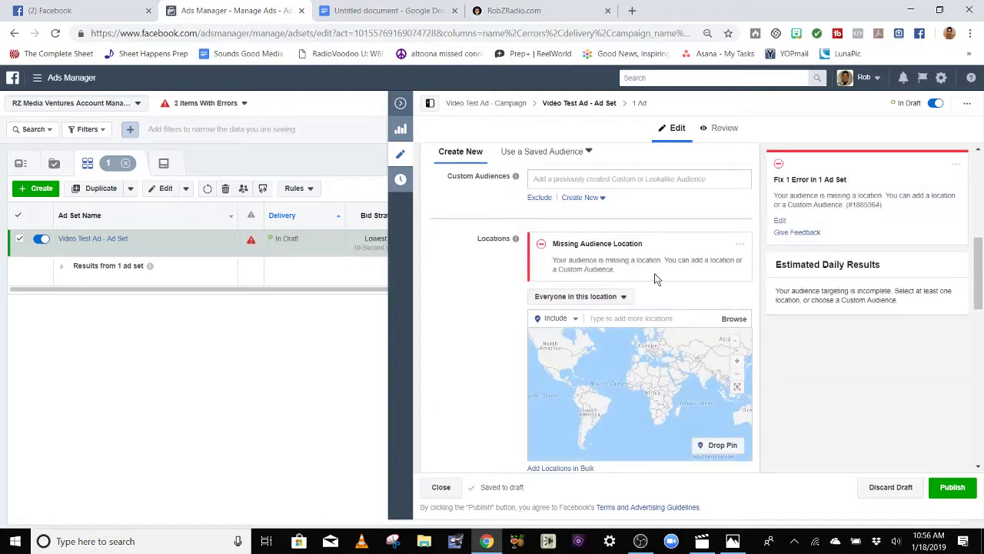
click(643, 319)
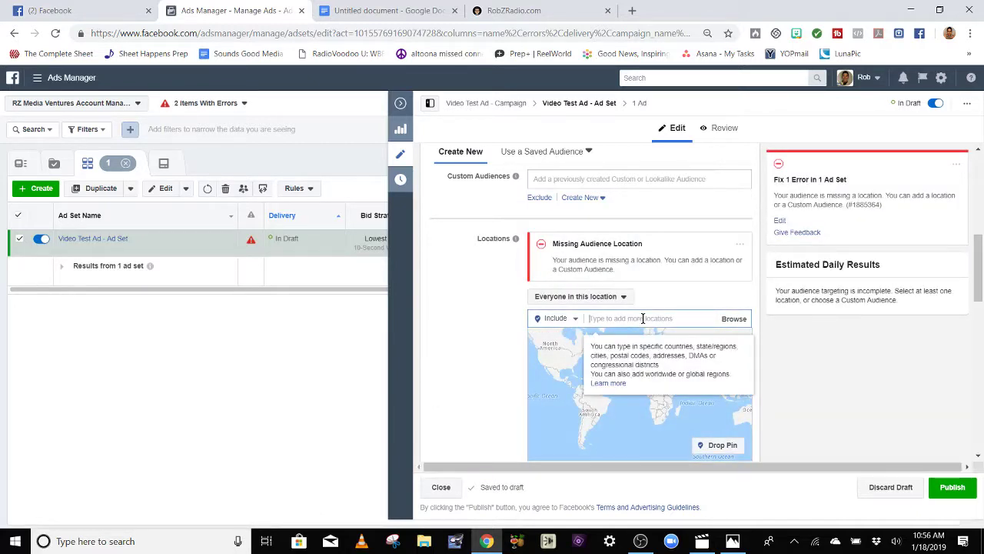
text(state college,)
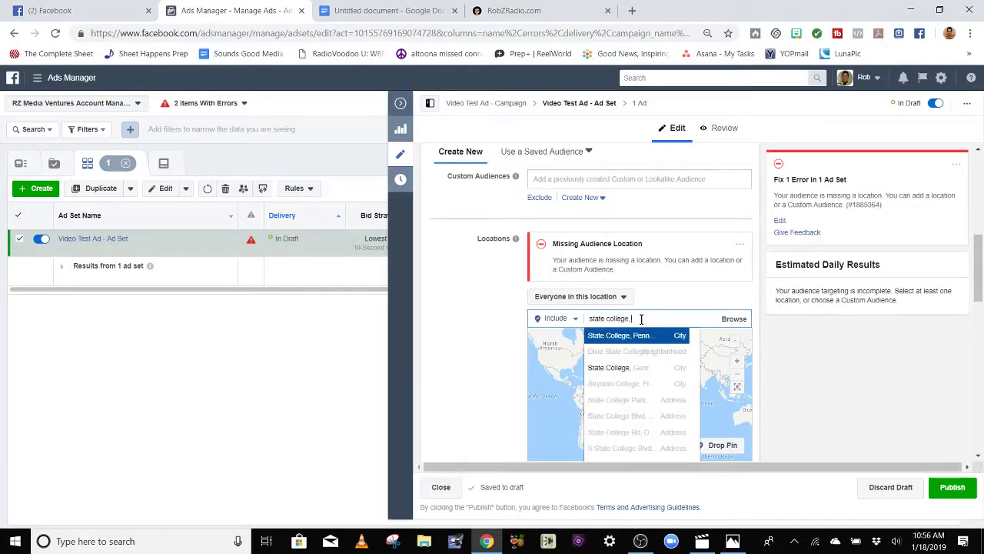
click(641, 336)
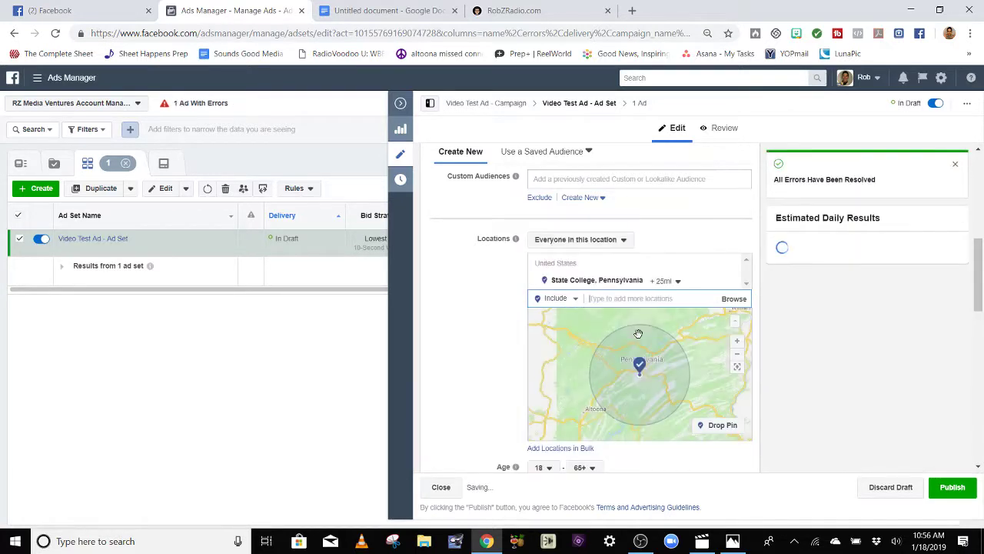
Narrow the State College targeting radius to 10 miles
click(672, 281)
drag(681, 332, 668, 334)
click(508, 325)
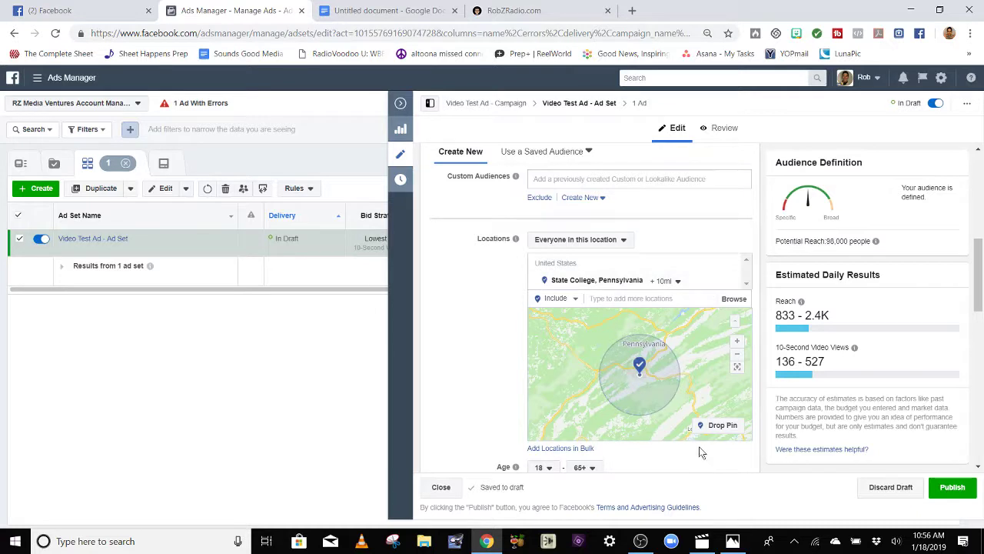
scroll(495, 328, down, 2)
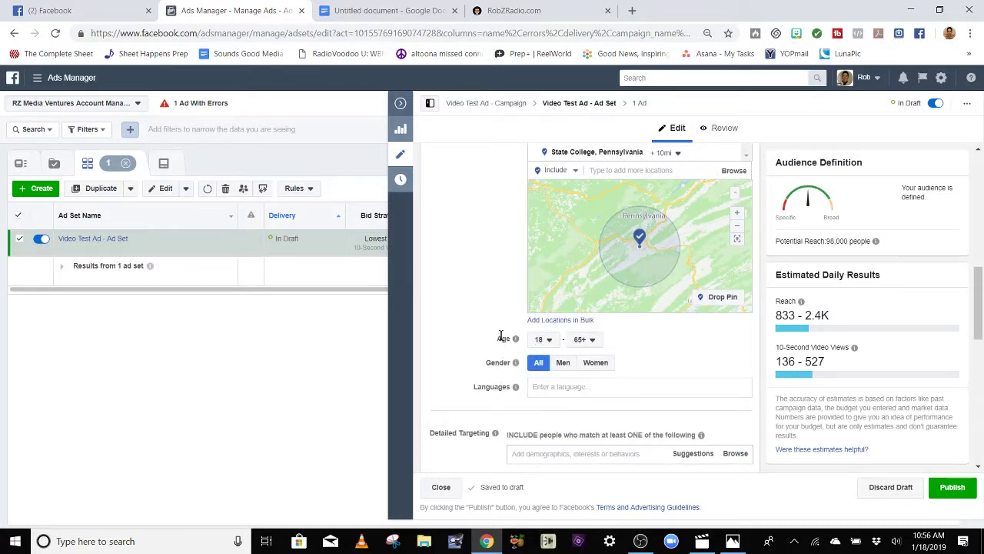
mouse_move(532, 386)
scroll(453, 286, down, 1)
scroll(485, 225, down, 2)
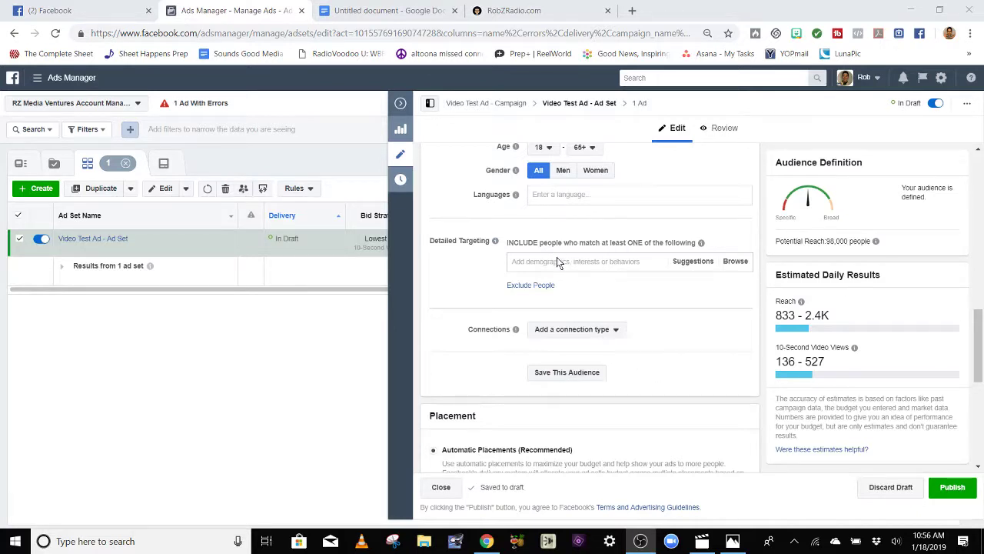
Search detailed targeting for 'jewelr' and add the Pandora (jewelry) interest
click(558, 260)
text(jewelry)
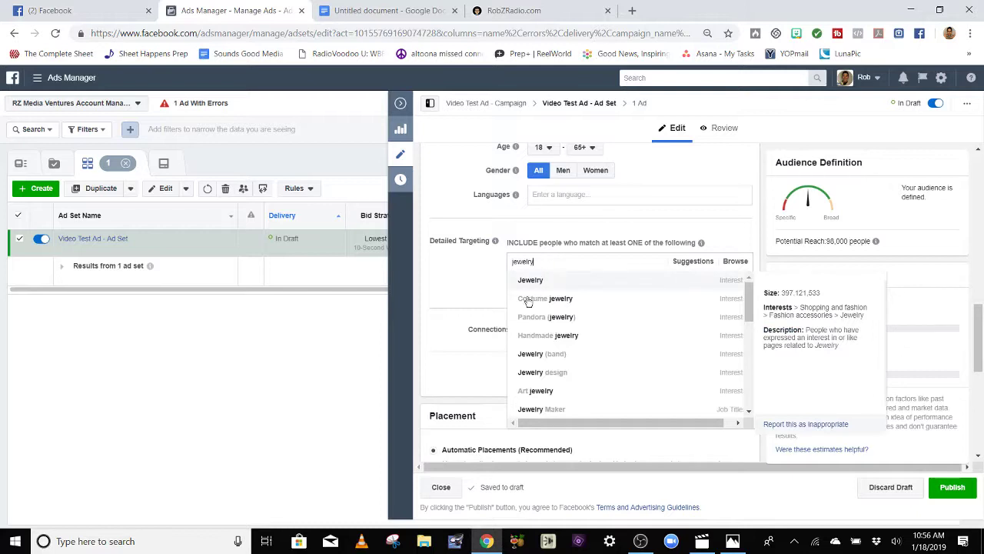
click(532, 315)
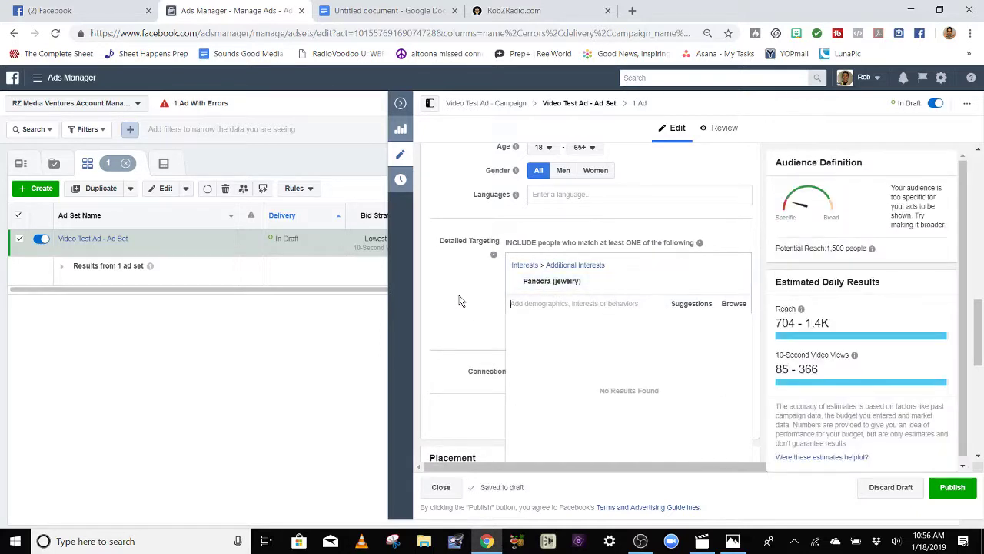
click(470, 309)
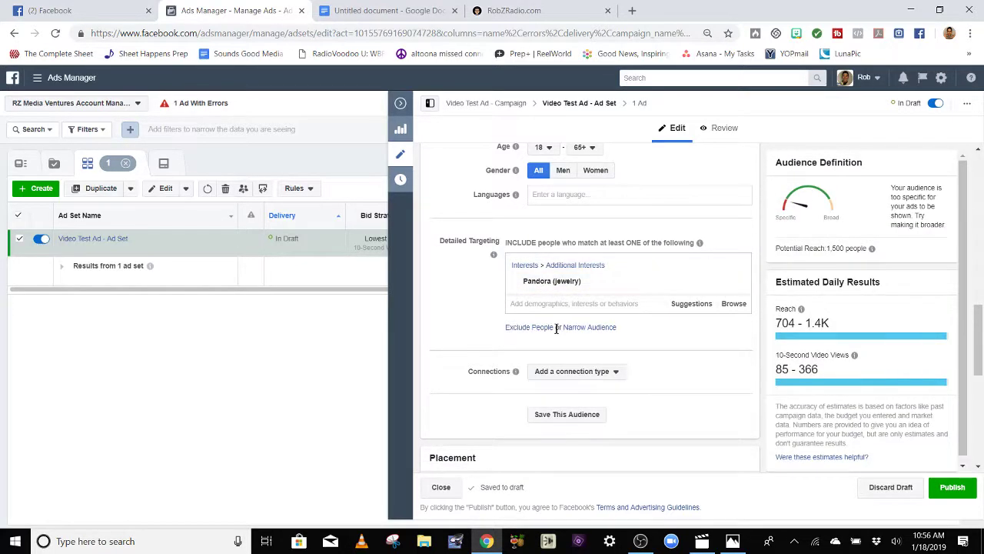
mouse_move(578, 283)
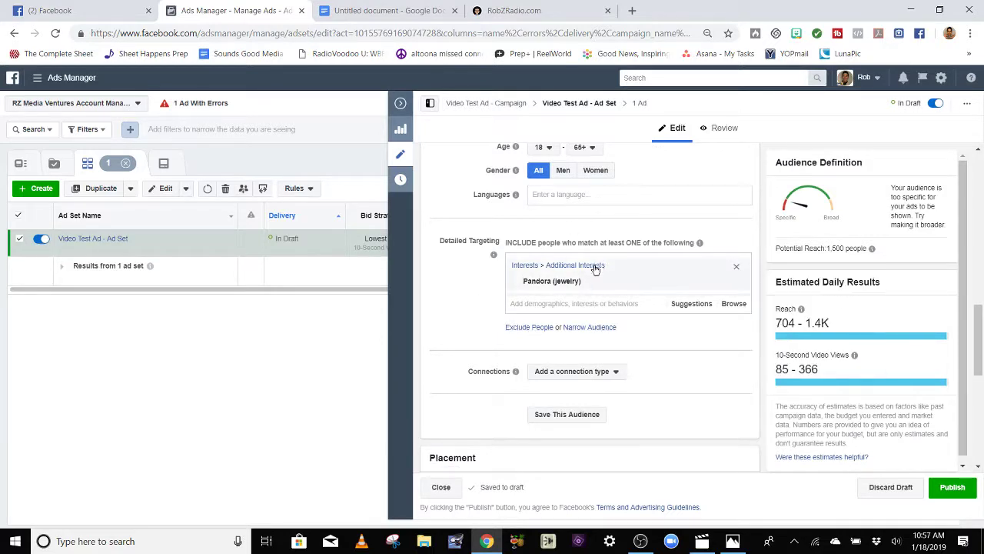
drag(444, 241, 501, 245)
click(470, 306)
scroll(471, 306, down, 3)
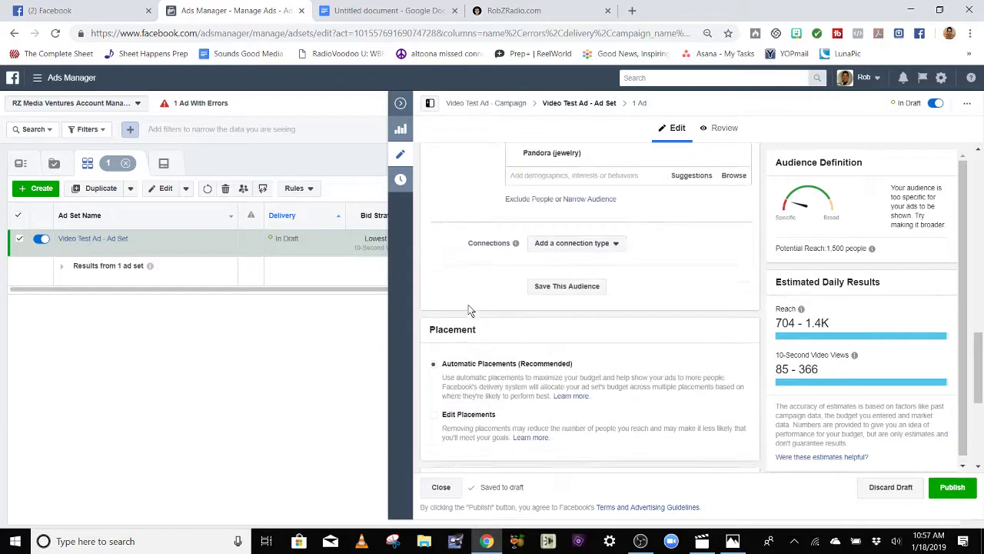
Switch to manual placements and remove all Audience Network and Instagram placements
click(436, 288)
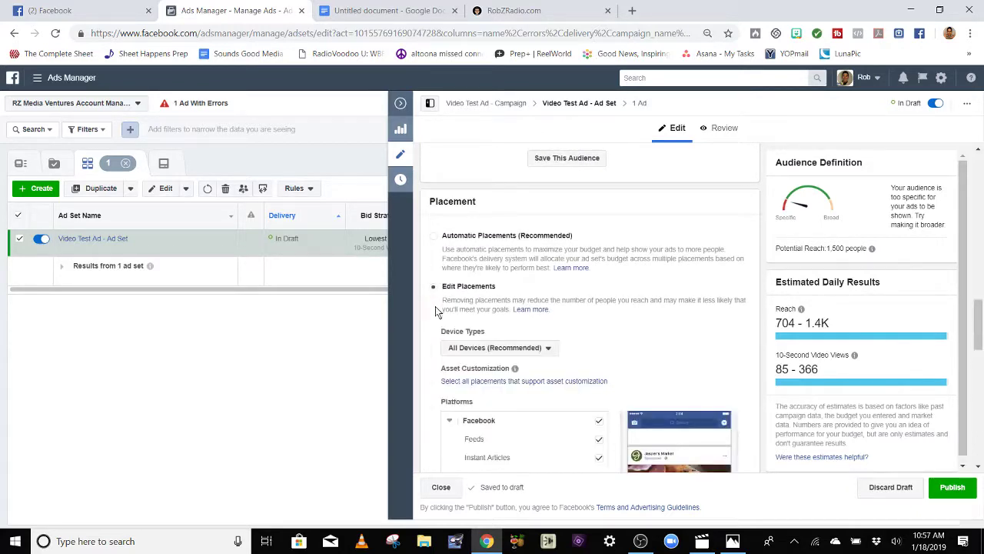
scroll(604, 279, down, 4)
scroll(600, 266, up, 1)
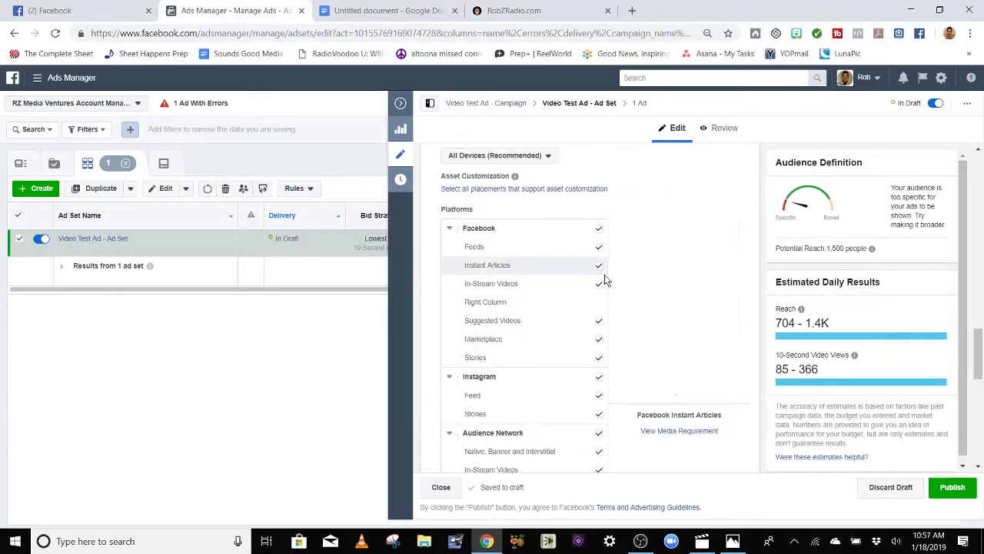
scroll(598, 288, down, 1)
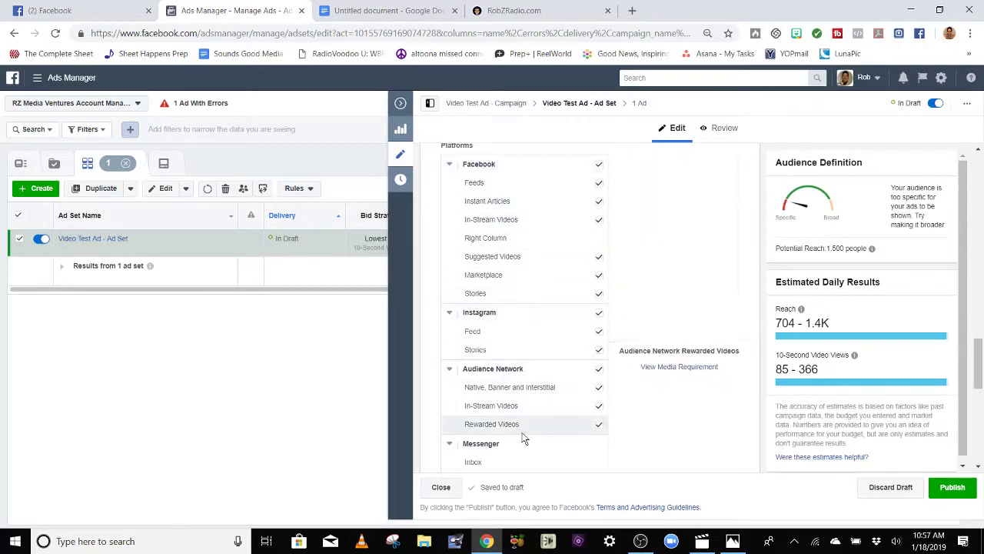
click(599, 370)
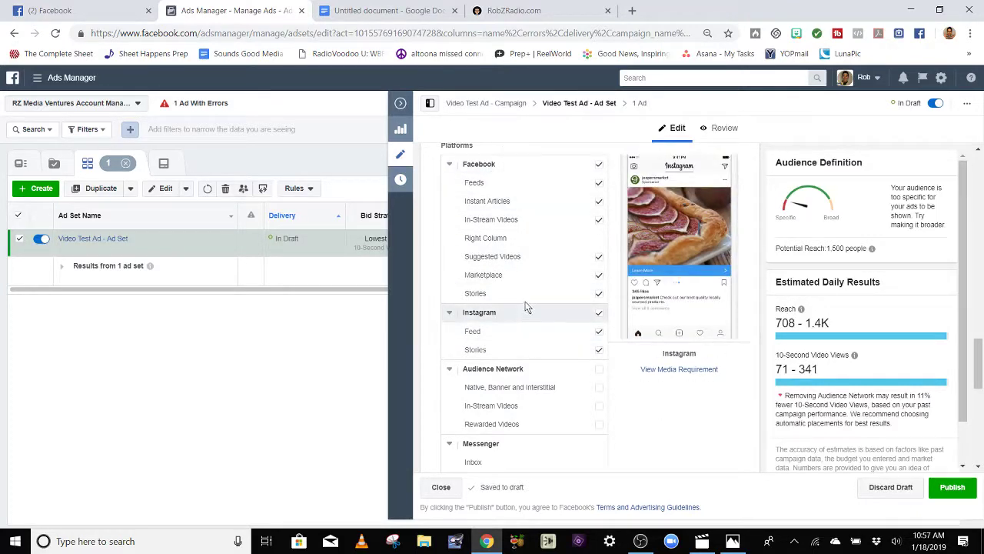
click(599, 313)
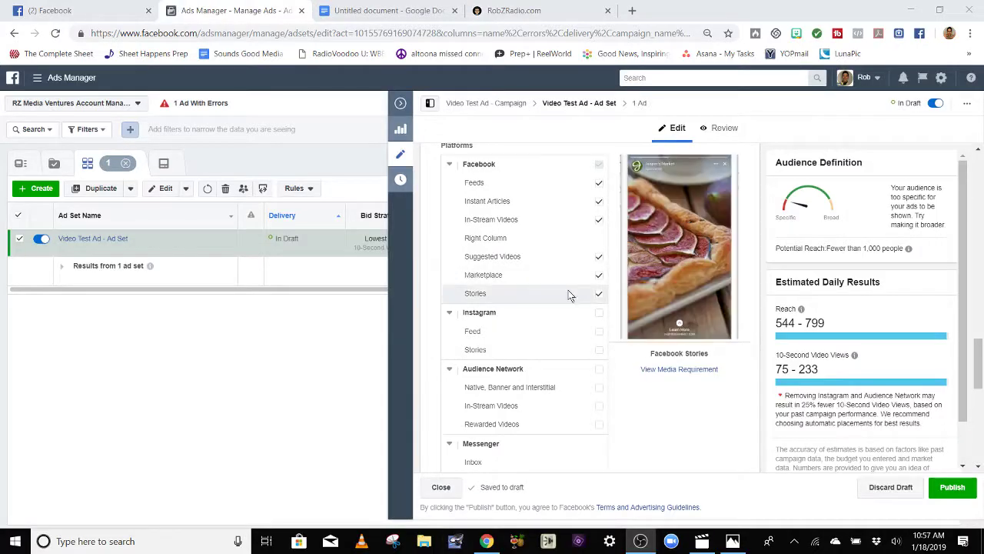
Uncheck Facebook Stories, Marketplace, Suggested Videos, In-Stream Videos and Instant Articles, leaving Feeds
click(599, 293)
click(599, 274)
click(599, 256)
click(598, 219)
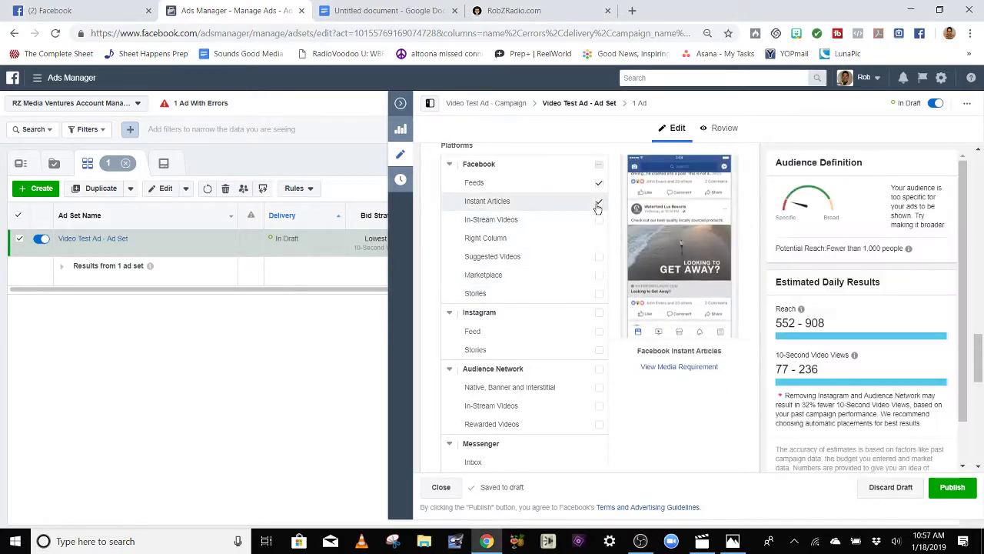
click(599, 201)
scroll(669, 389, down, 2)
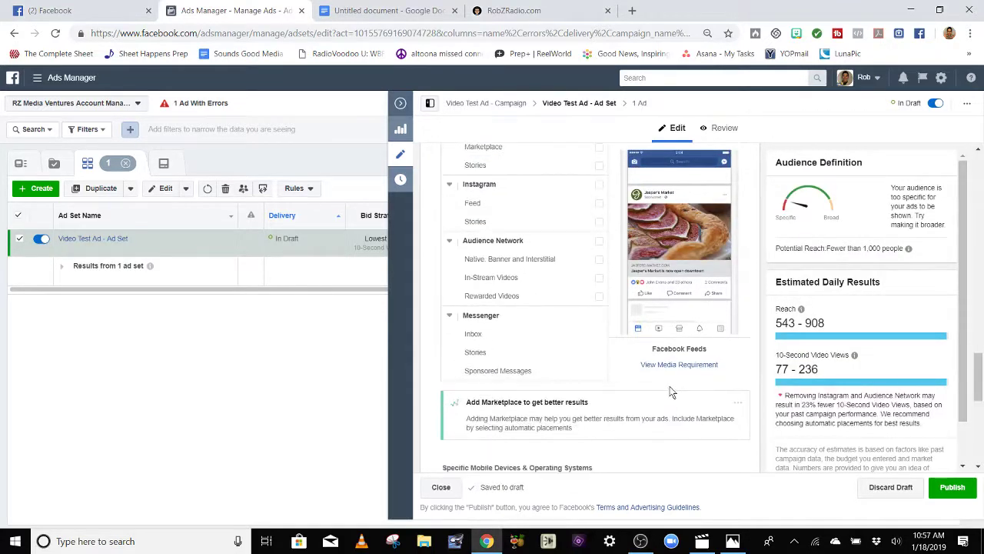
scroll(590, 347, down, 3)
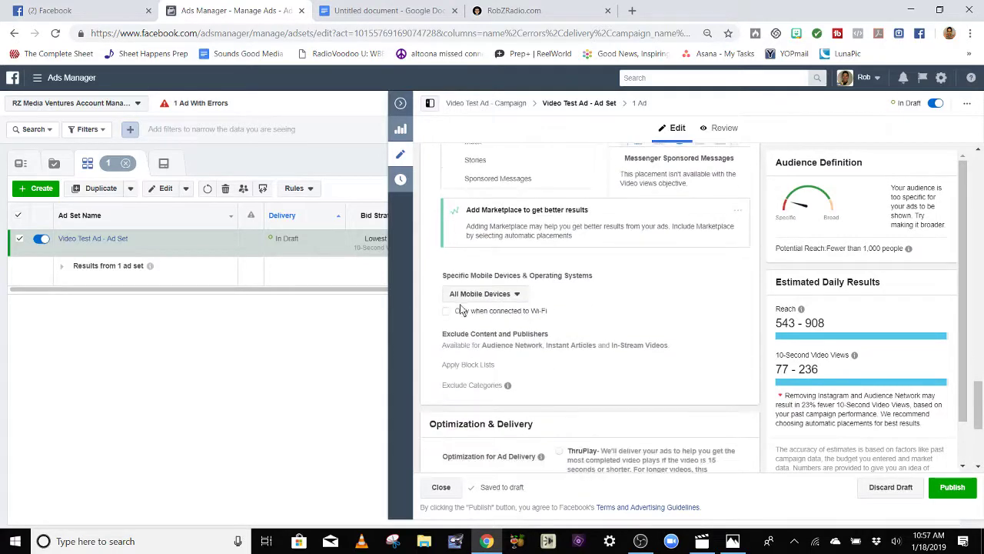
scroll(627, 306, down, 1)
scroll(684, 267, down, 1)
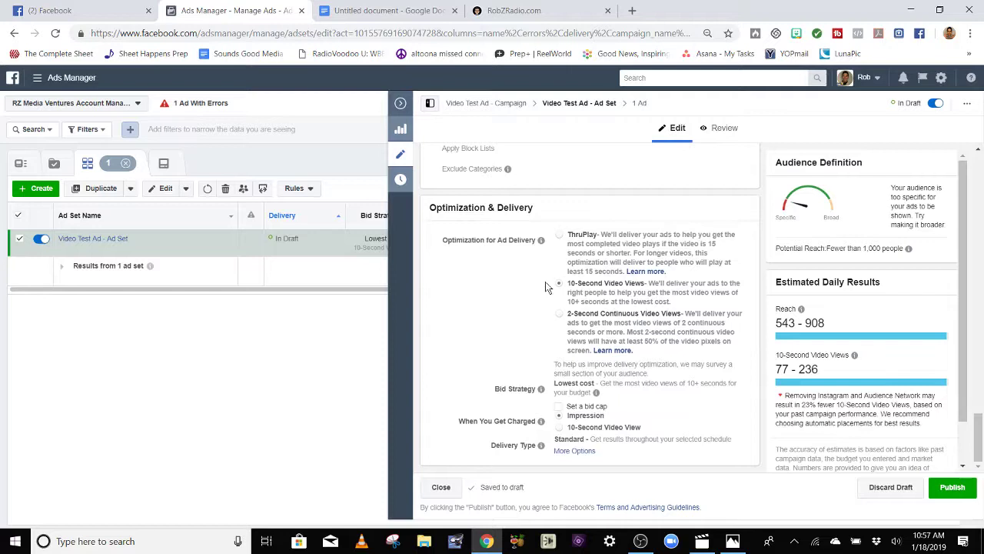
drag(577, 273, 635, 274)
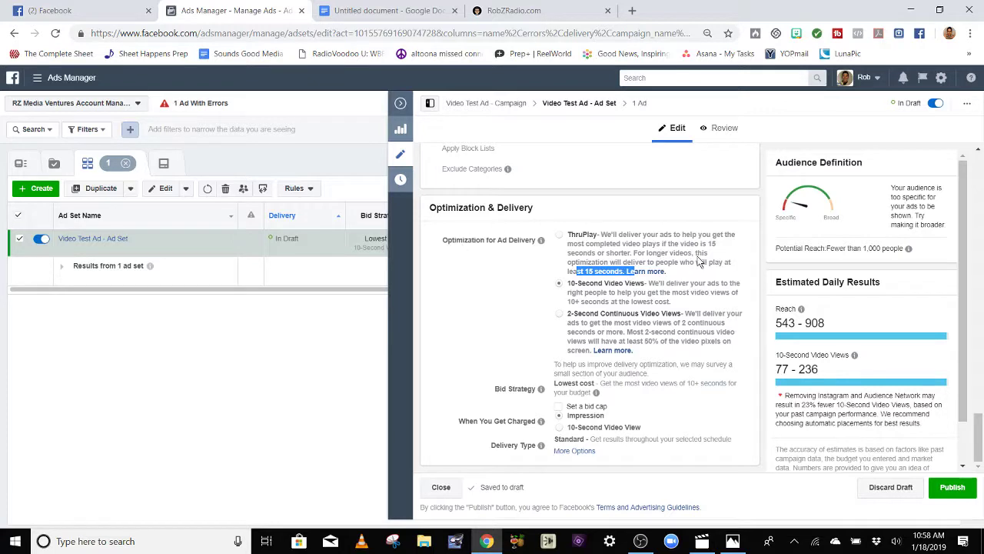
click(462, 308)
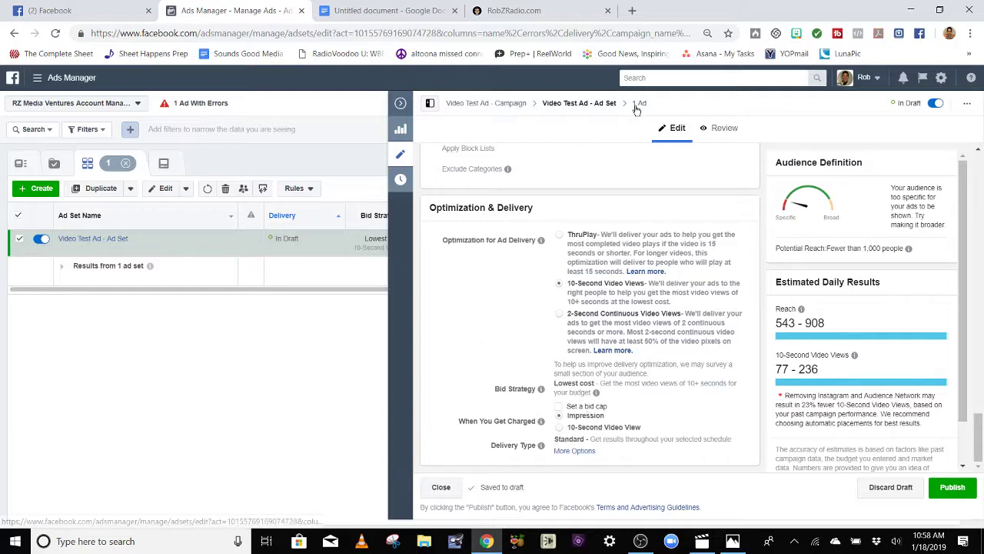
drag(545, 103, 624, 110)
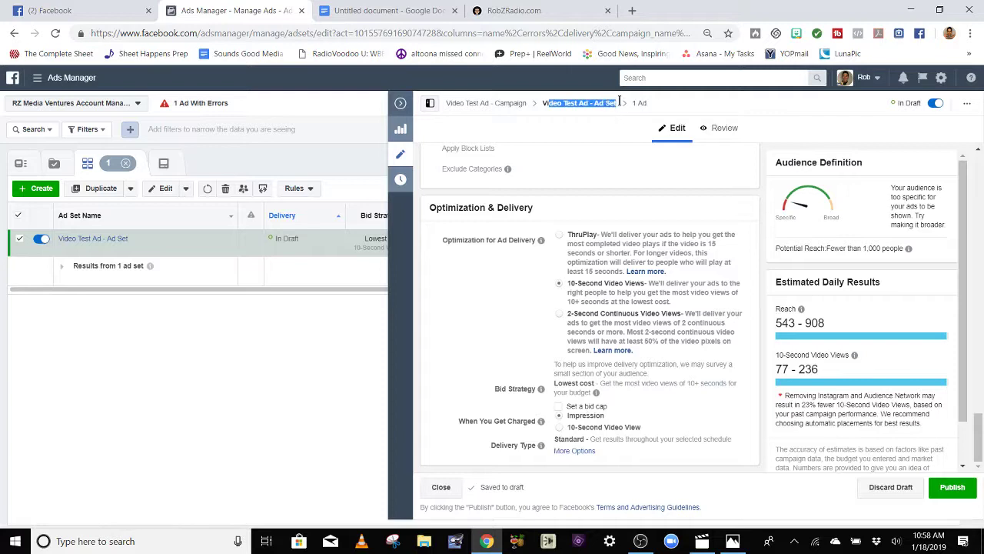
Open the Video Test Ad - Ad settings and switch the ad to Use Existing Post
click(642, 103)
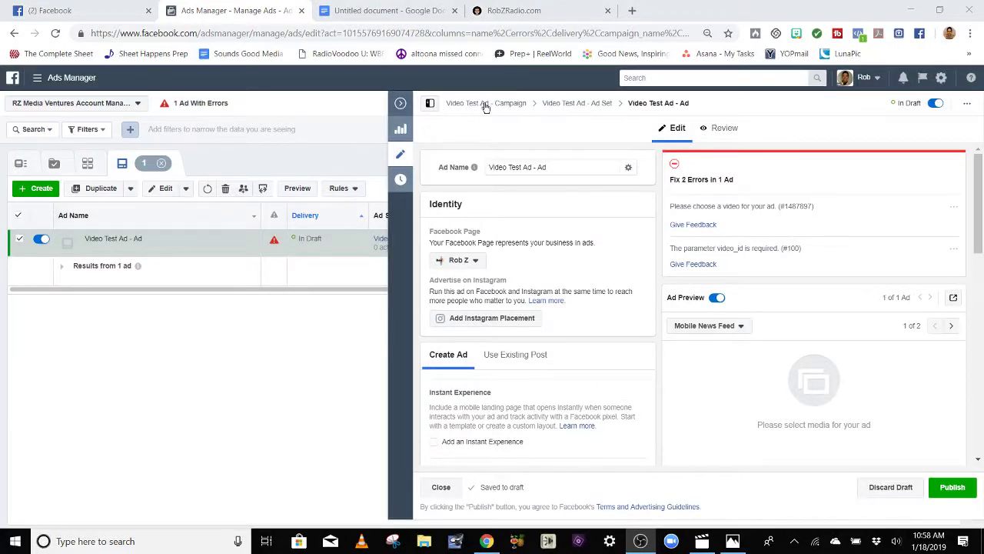
click(93, 10)
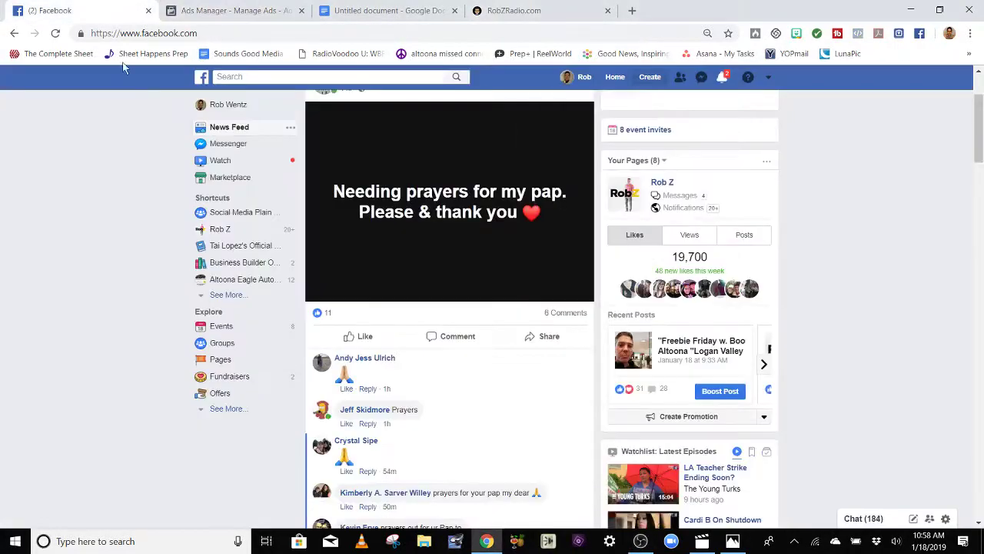
key(ctrl+Tab)
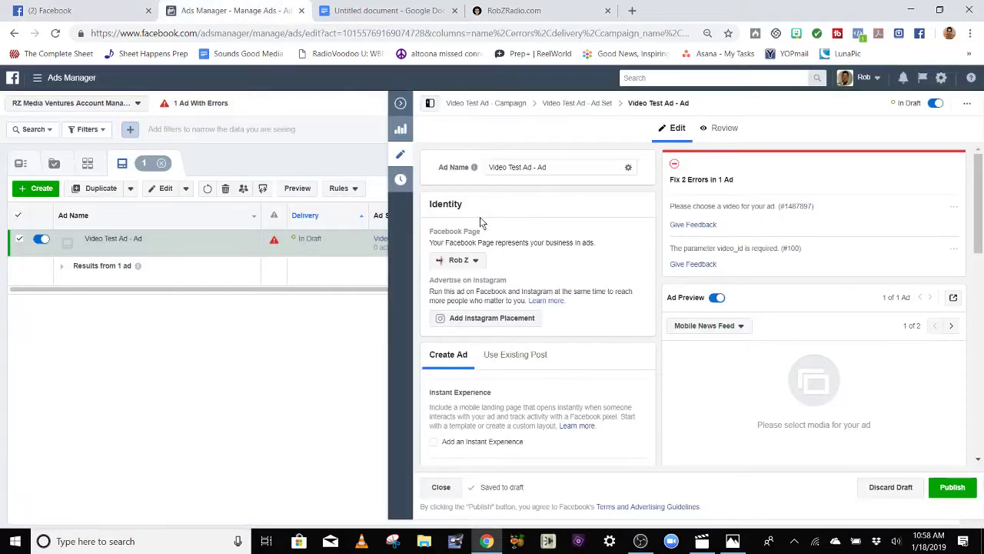
scroll(546, 288, down, 2)
click(522, 229)
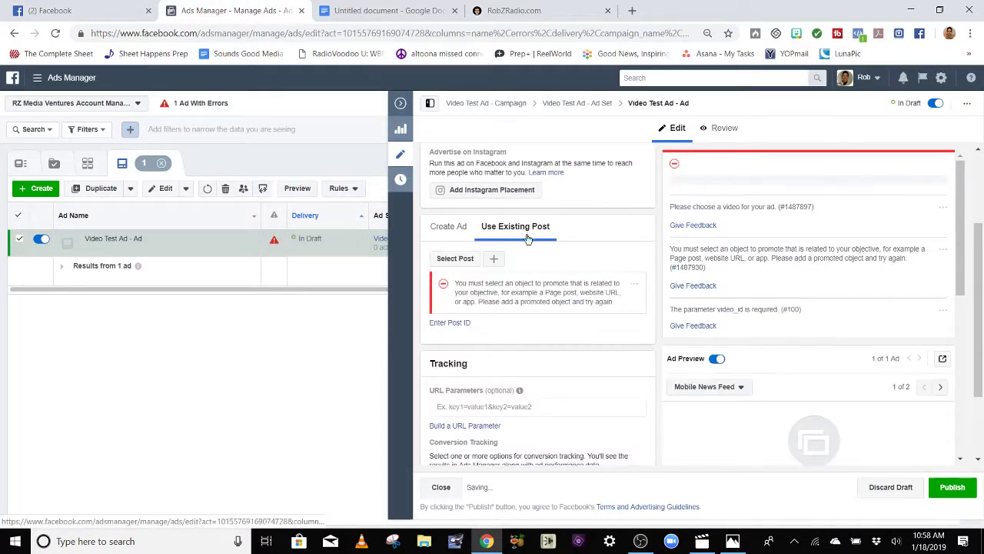
Select the Dec 21, 2018 contest-winner video post for the ad and continue
click(461, 258)
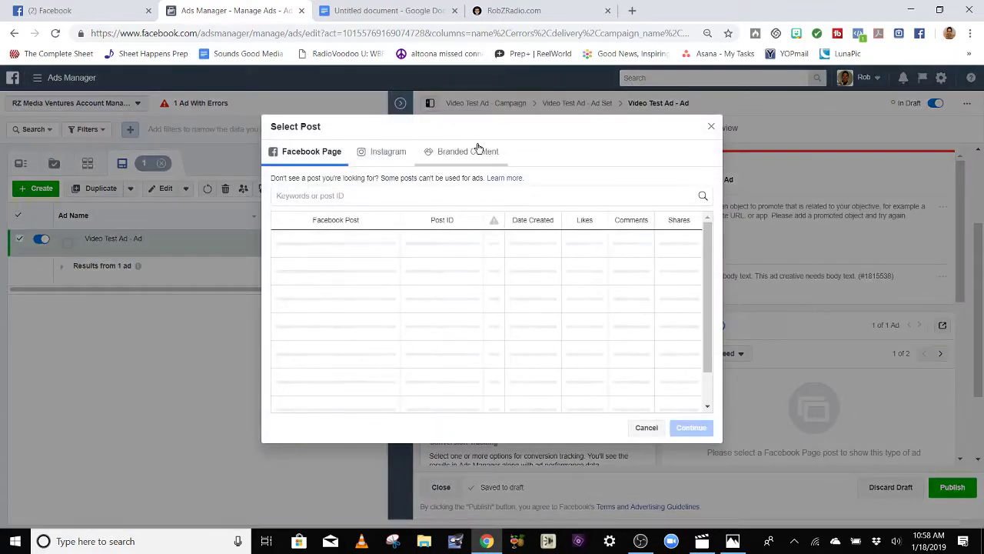
scroll(569, 323, down, 2)
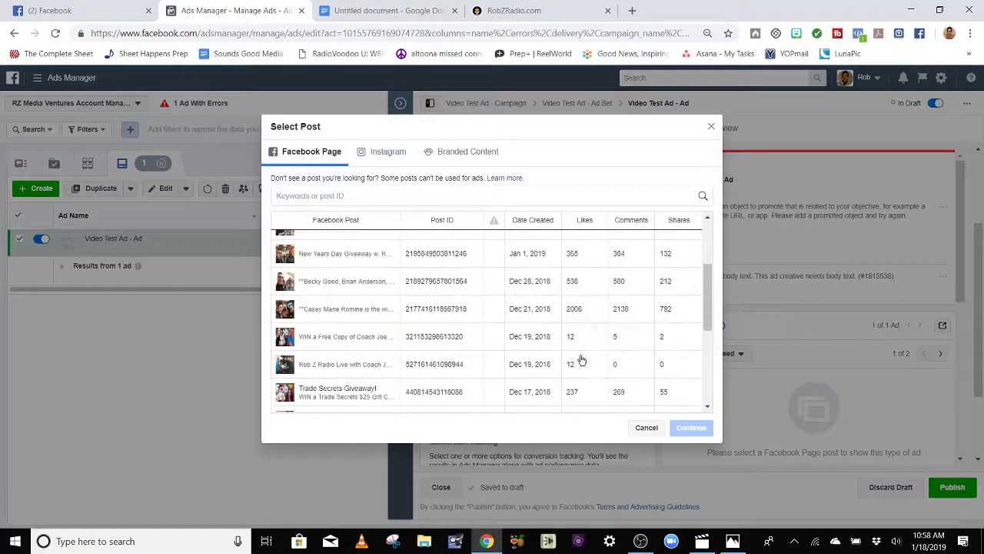
click(585, 311)
click(692, 428)
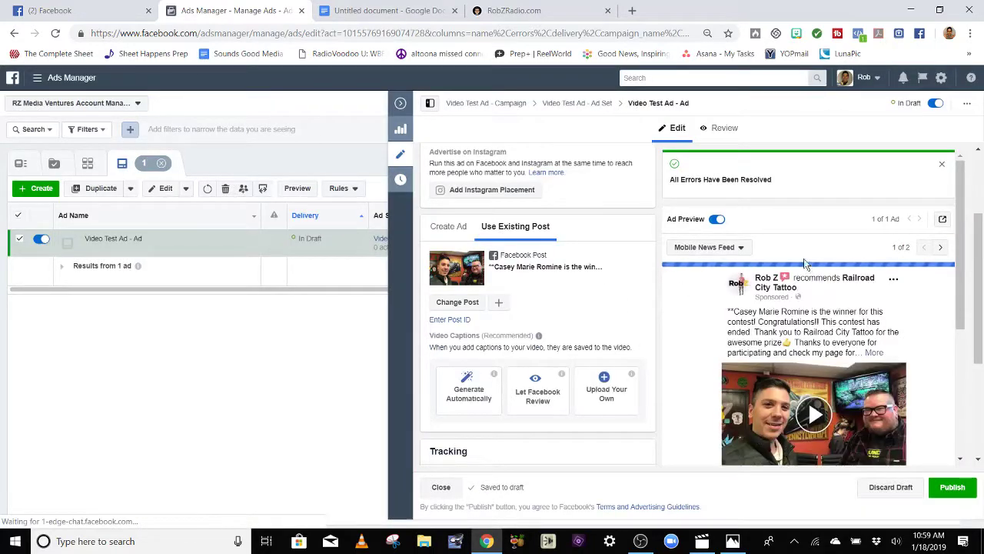
scroll(581, 246, down, 1)
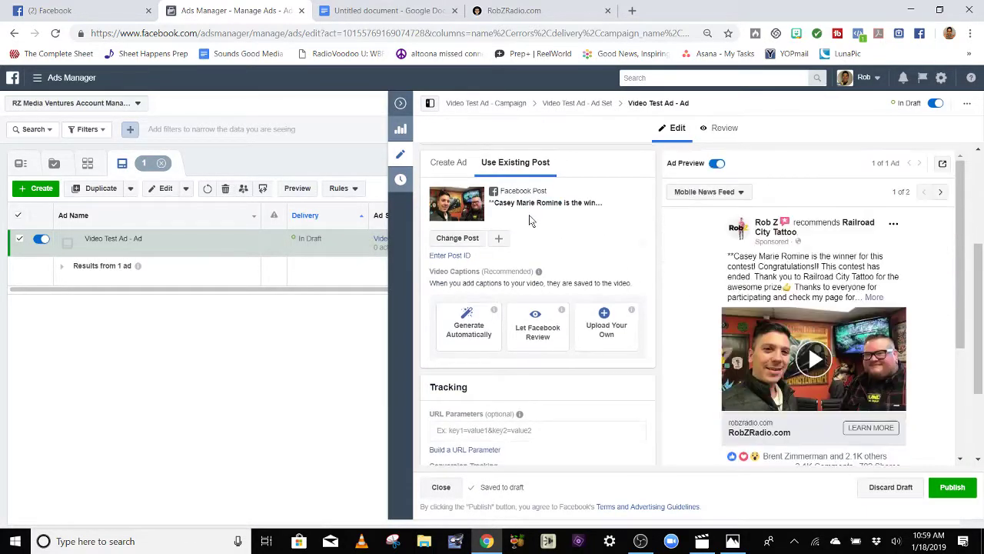
click(464, 330)
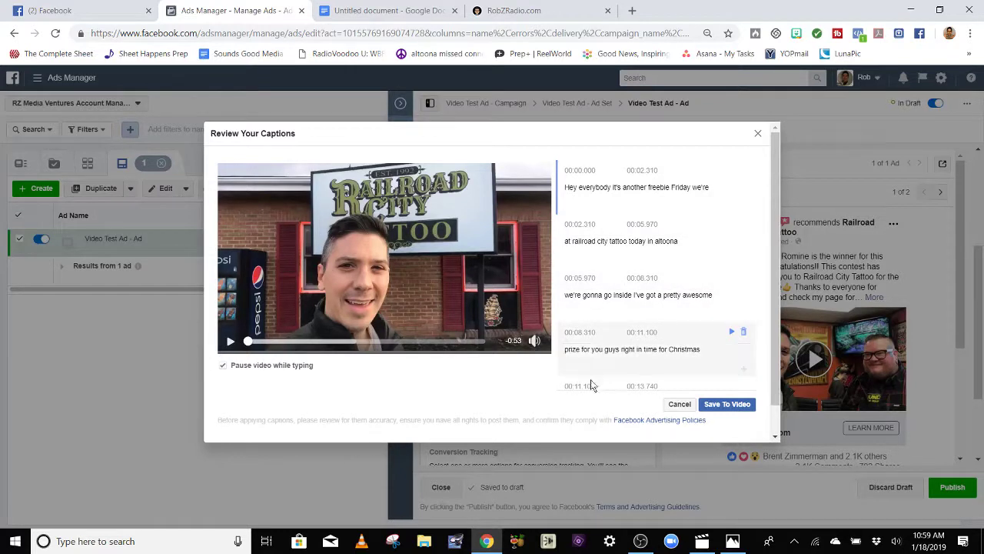
scroll(686, 351, down, 1)
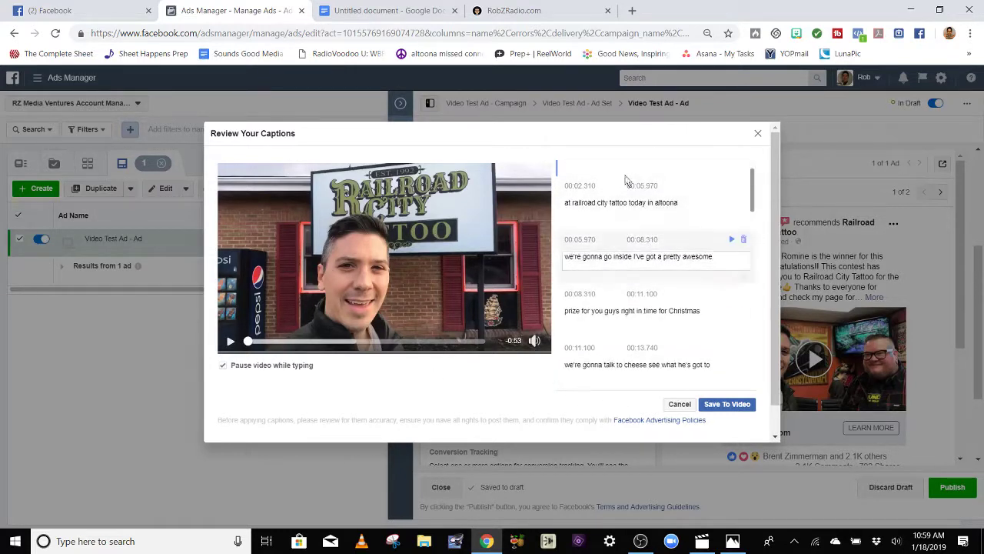
scroll(624, 184, up, 1)
scroll(626, 288, down, 15)
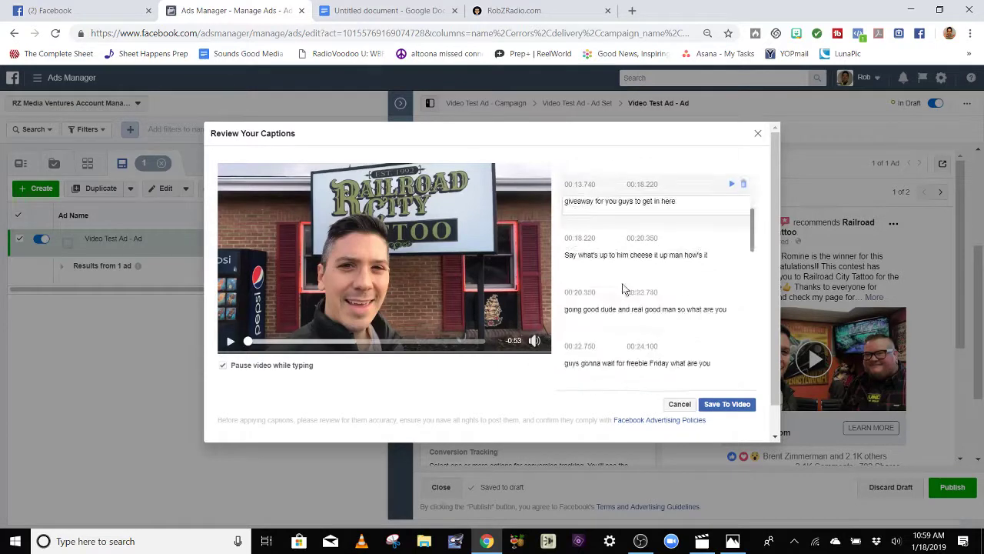
click(758, 136)
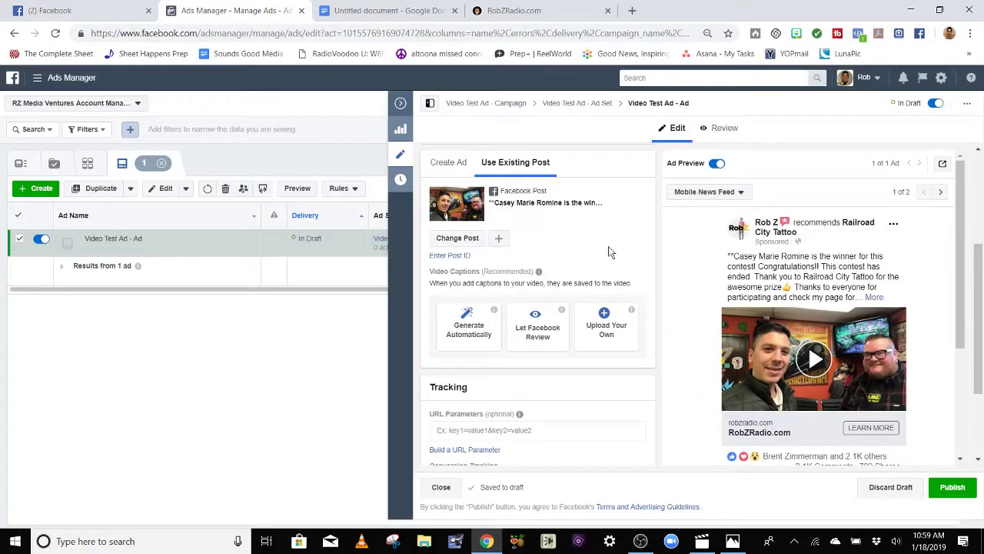
scroll(624, 246, down, 3)
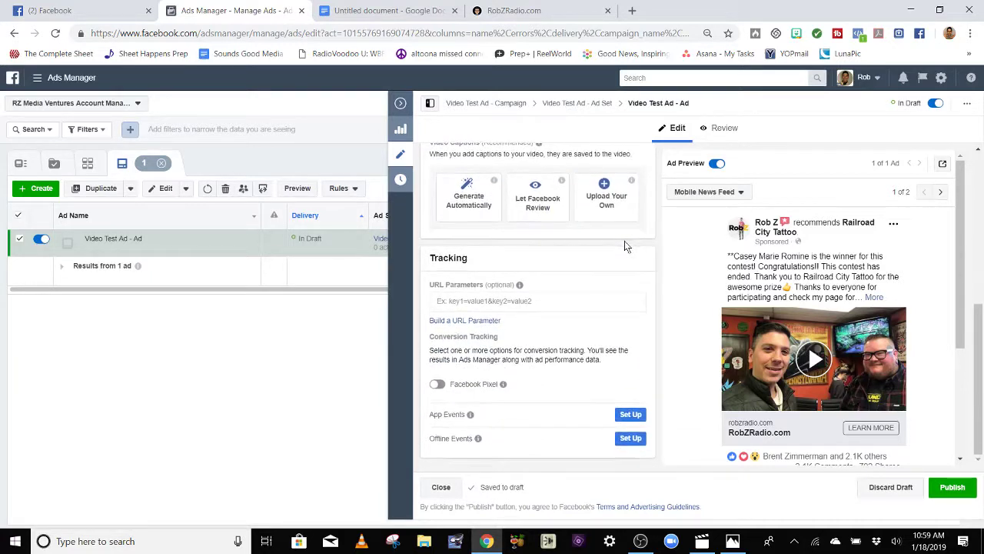
click(438, 385)
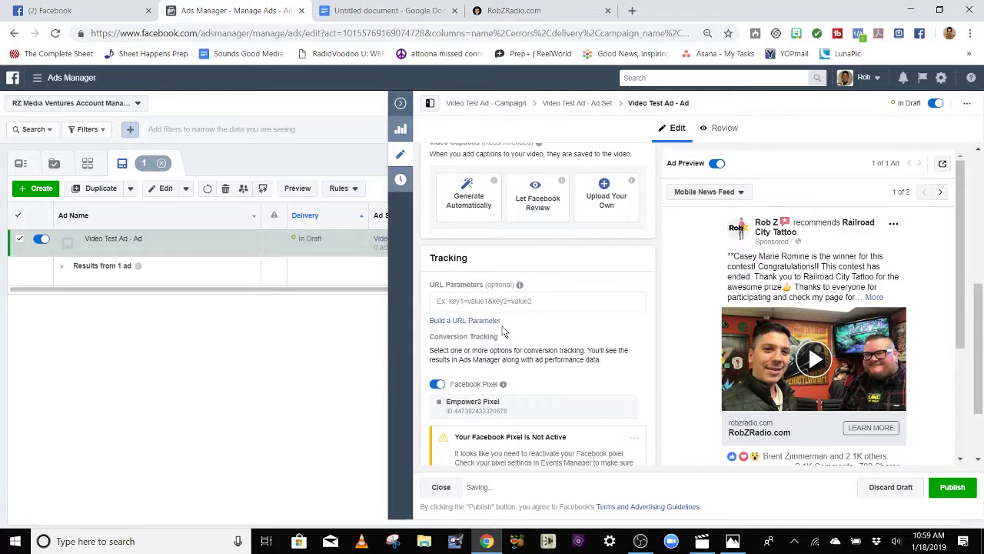
click(436, 384)
click(437, 384)
click(437, 384)
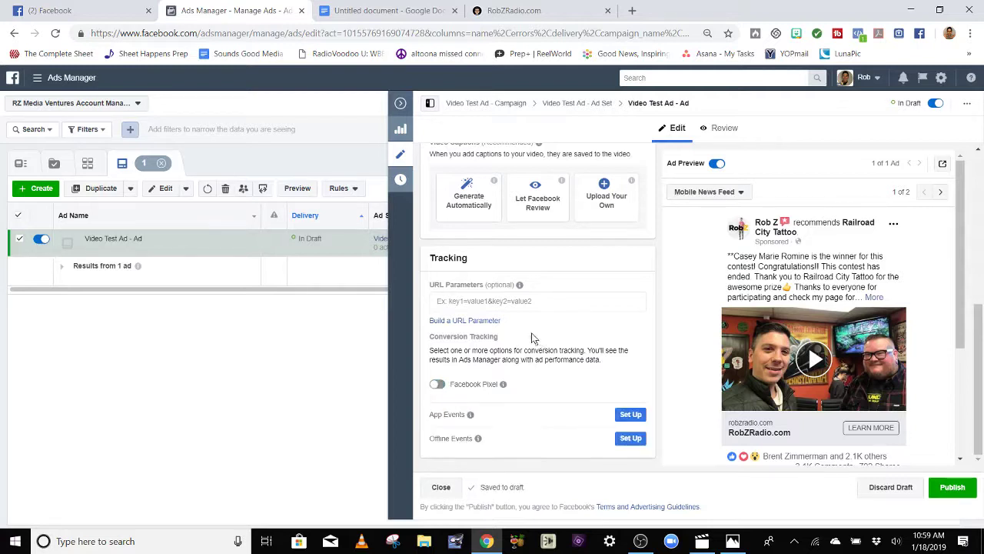
click(953, 487)
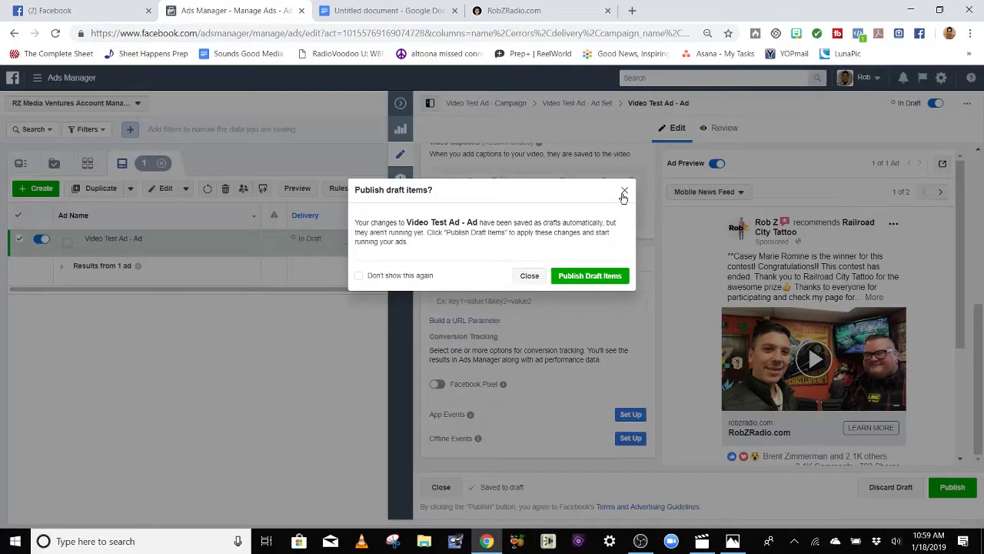
click(625, 189)
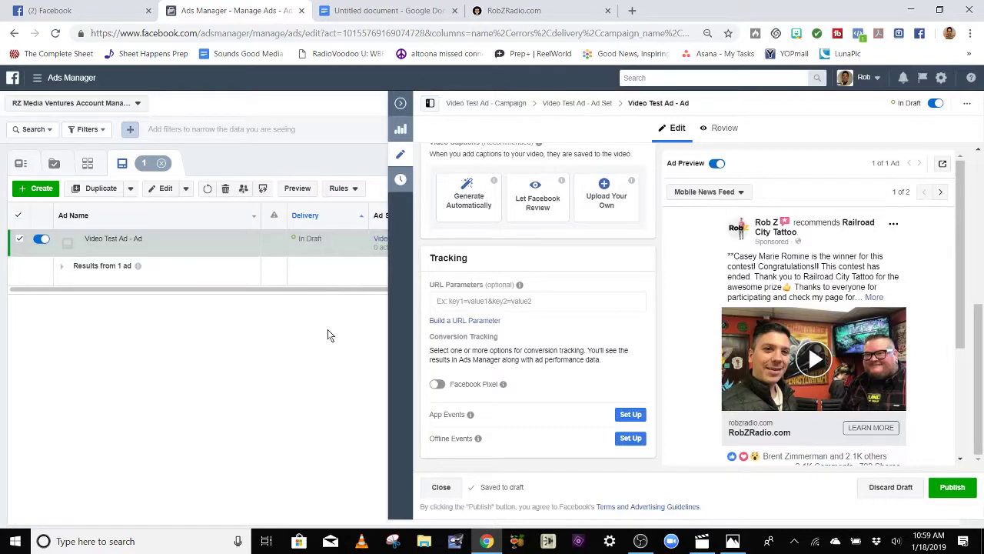